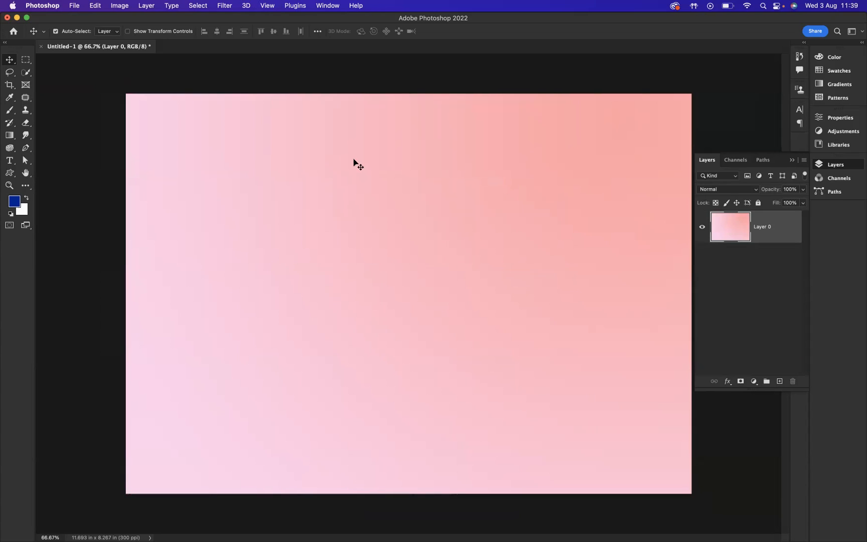
- Add the text COSMIC in blue LEMON MILK Bold near the middle of the canvas
left_click(10, 160)
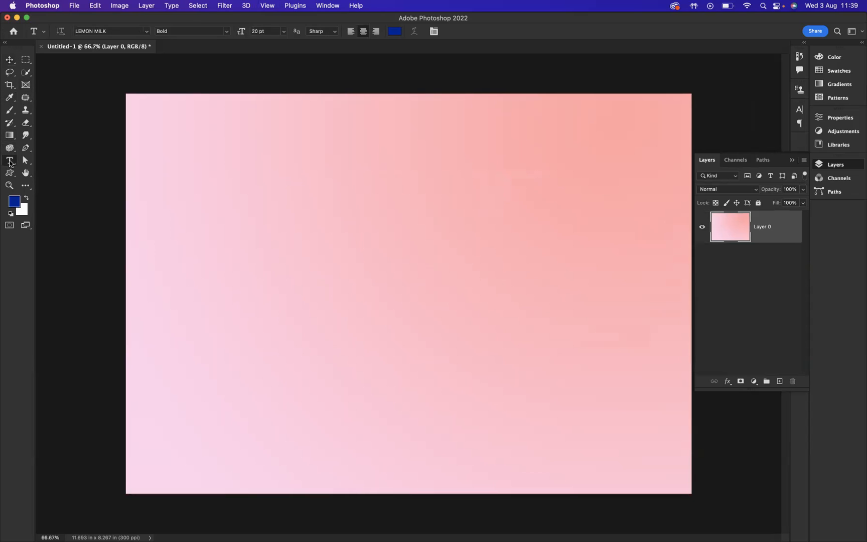
left_click(348, 254)
type("COSMIC")
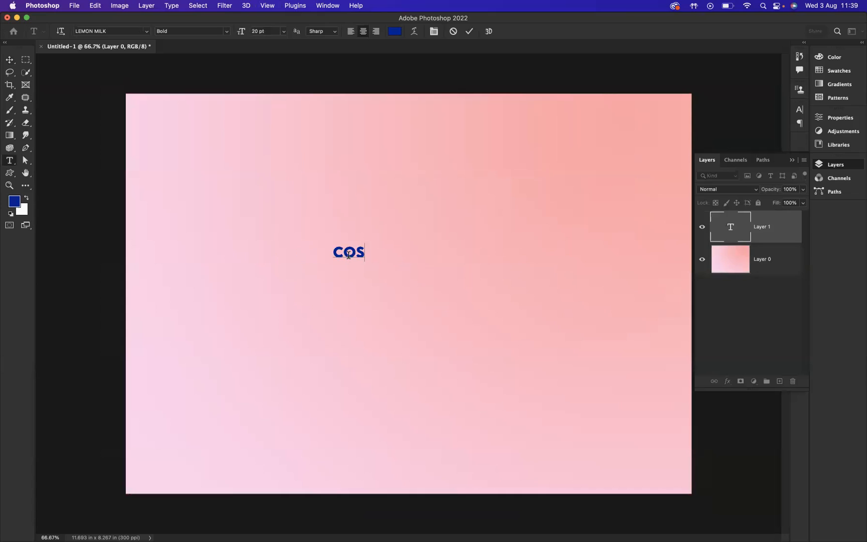
left_click(9, 59)
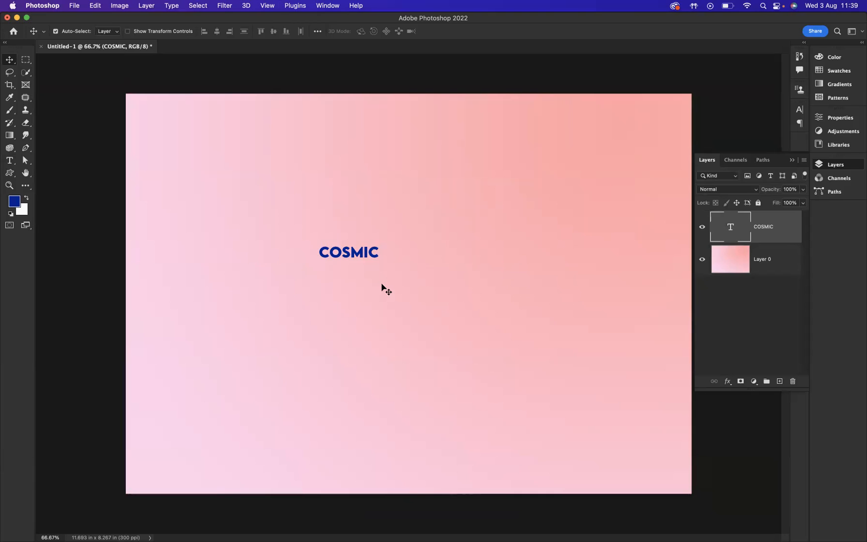
- Scale the COSMIC text up to about 732% so it spans most of the canvas width
key("super+t")
left_click_drag(381, 254, 572, 267)
left_click_drag(396, 256, 437, 284)
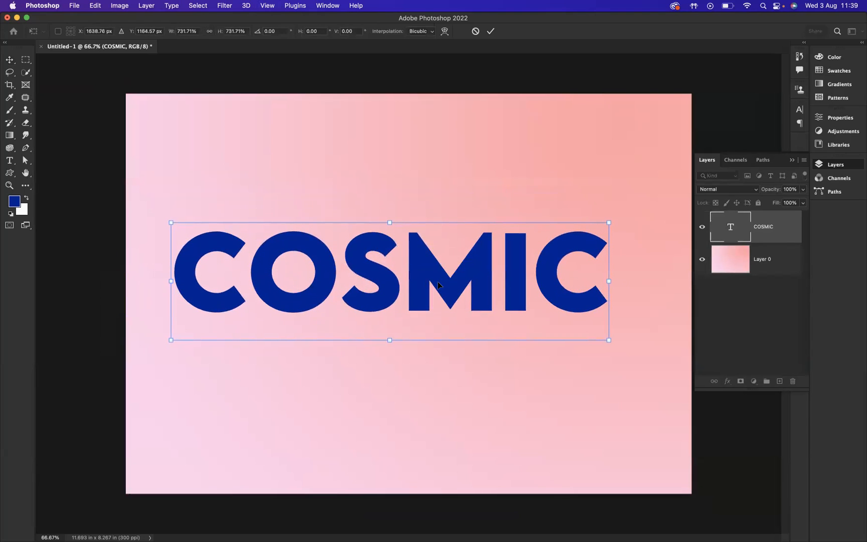
left_click(491, 32)
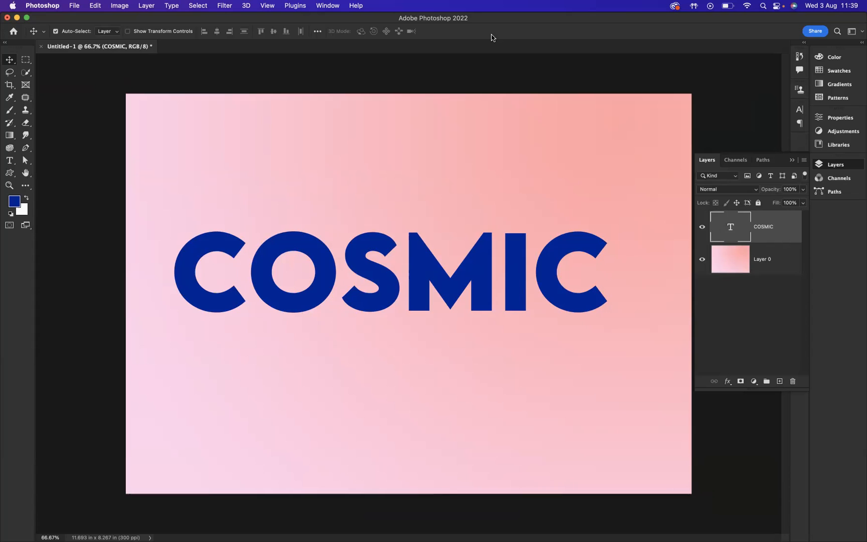
- Centre the COSMIC text horizontally and vertically on the whole canvas, and clear the selection
key("super+a")
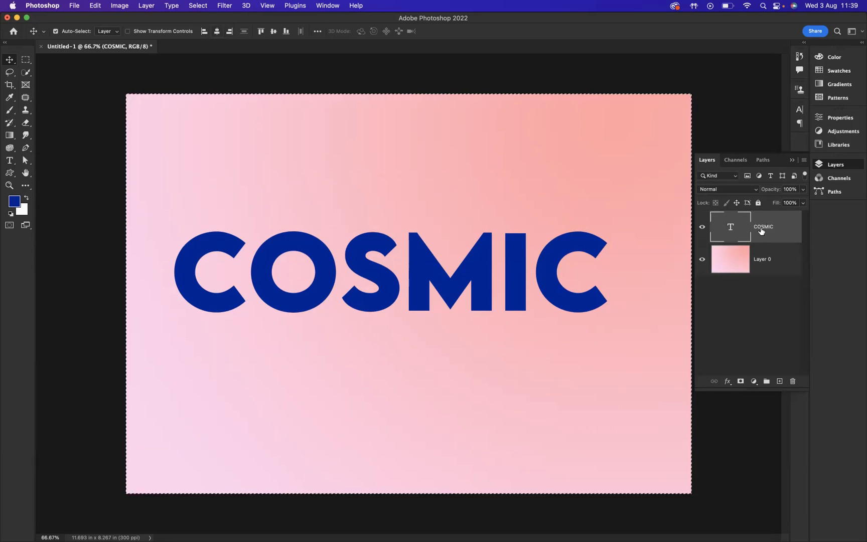
left_click(216, 32)
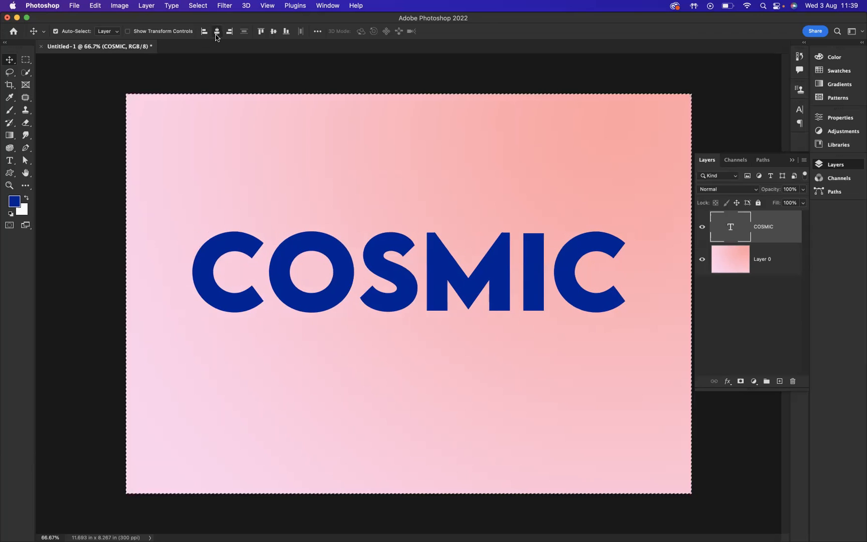
left_click(273, 32)
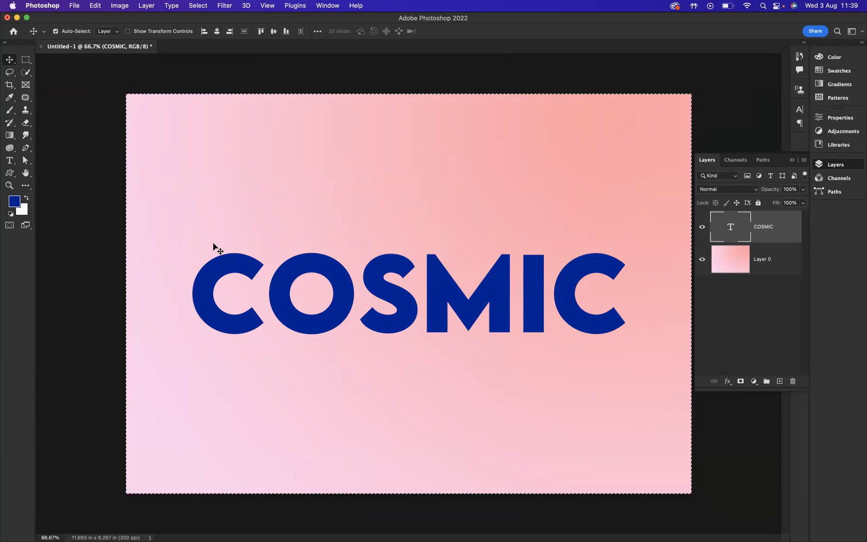
key("super+d")
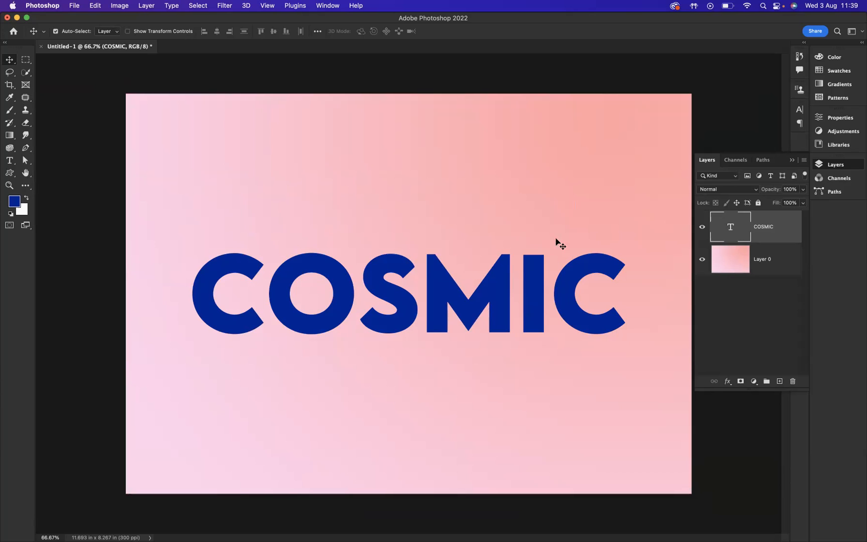
- Add a black-to-white linear Gradient Overlay to the COSMIC text layer, keeping the letters in view
double_click(791, 229)
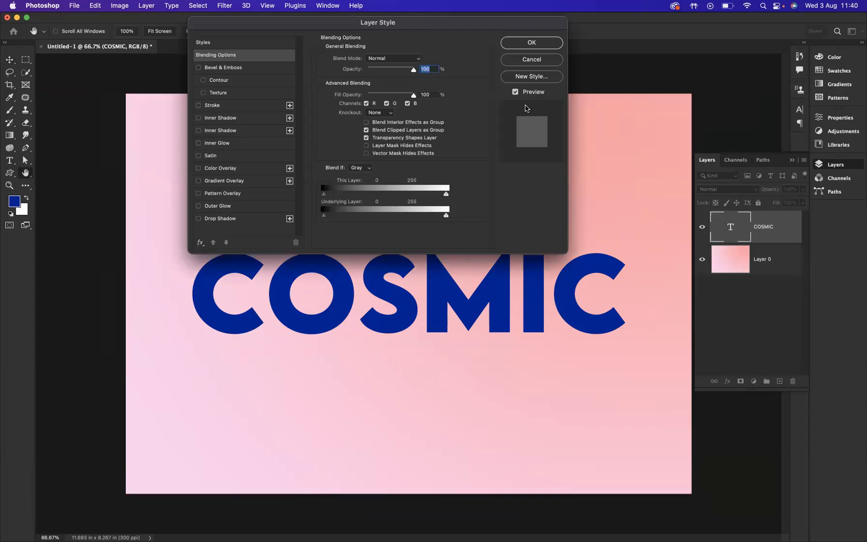
left_click(224, 181)
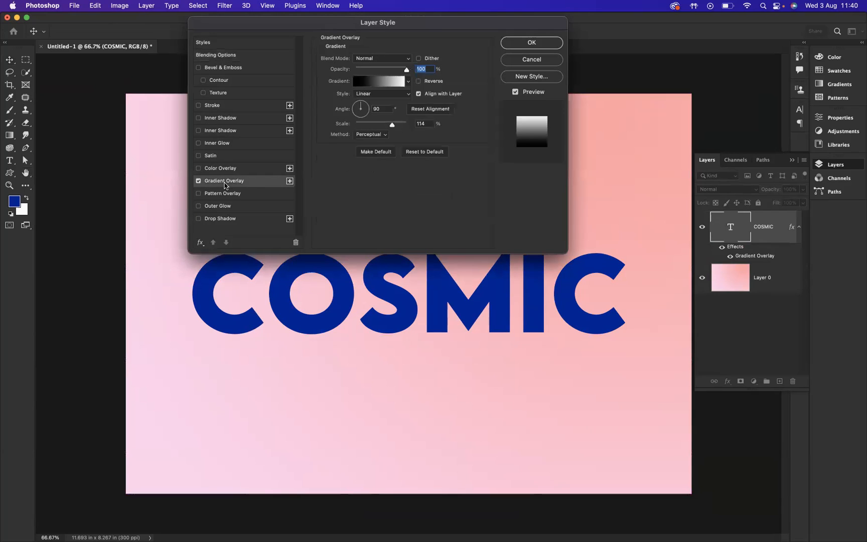
left_click_drag(384, 22, 343, 19)
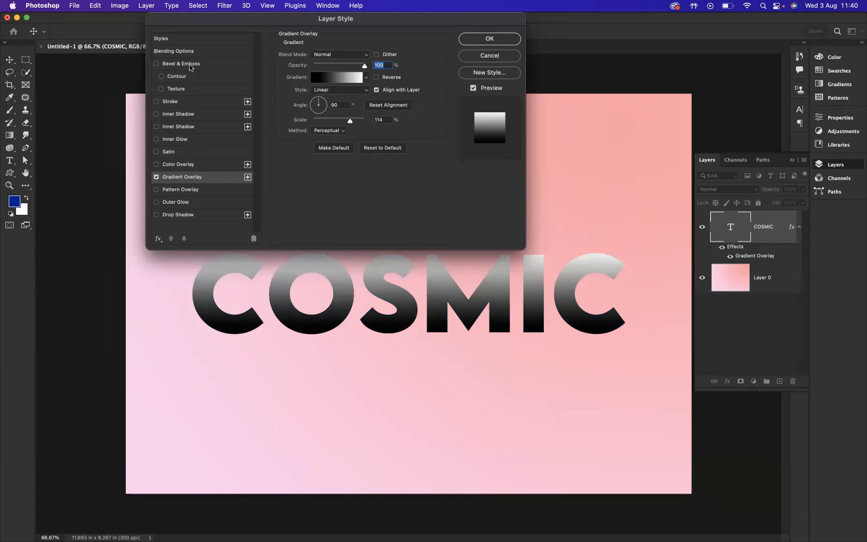
- Add Bevel & Emboss to the COSMIC text with the straight diagonal gloss contour and a size of 9 px
left_click(188, 64)
left_click(338, 166)
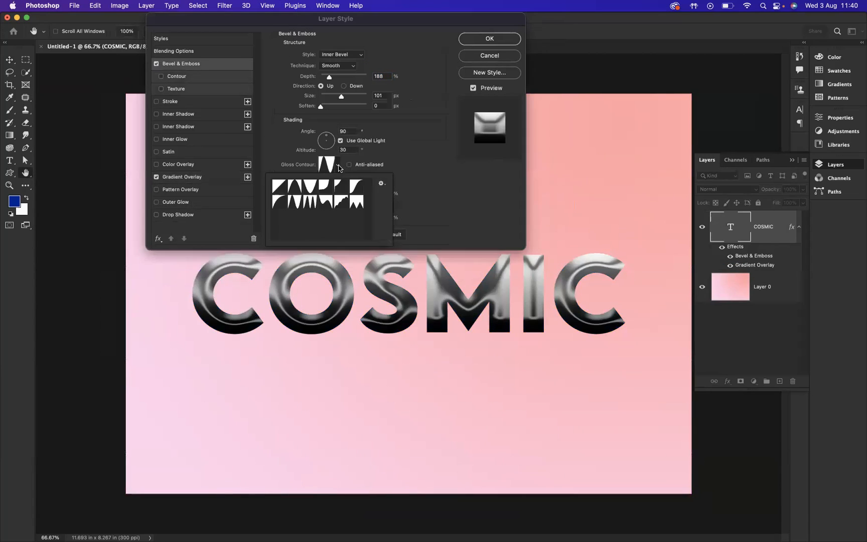
left_click(279, 187)
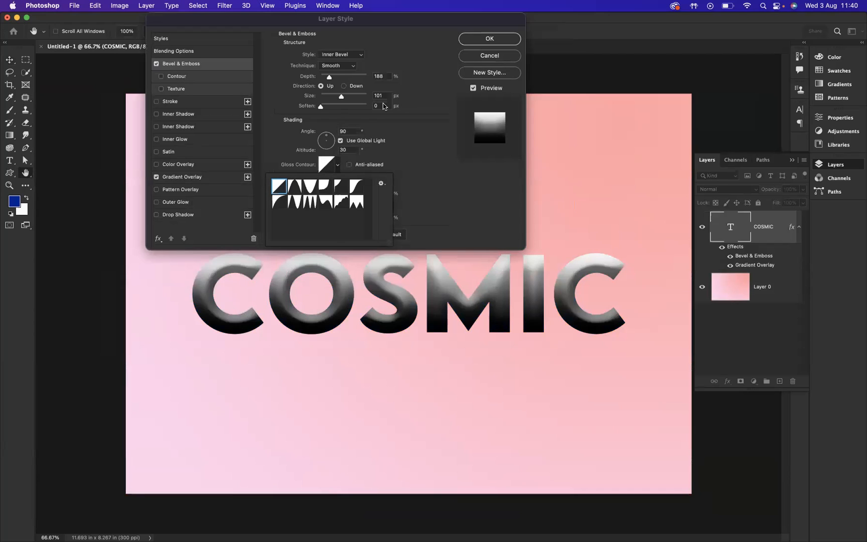
left_click(340, 100)
left_click_drag(340, 96, 325, 99)
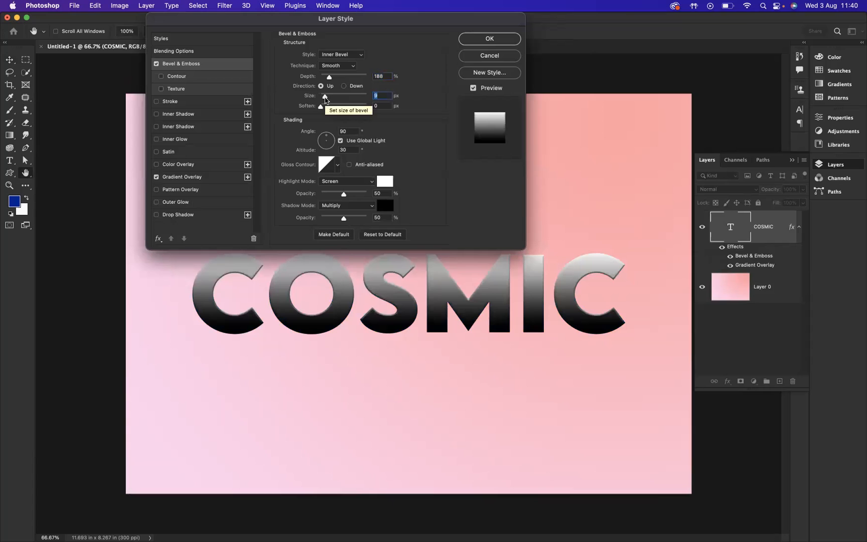
left_click(495, 39)
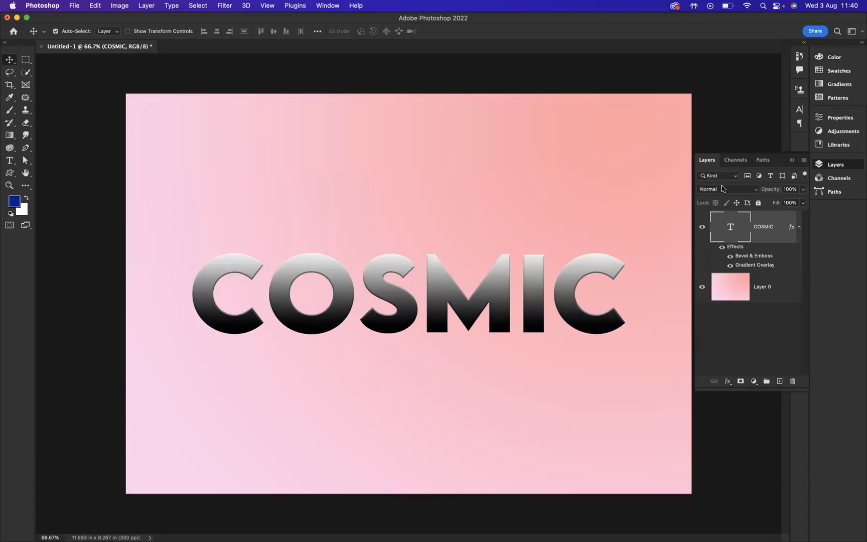
- Add a Gradient Map adjustment layer above the COSMIC text and open its gradient for editing
left_click(753, 382)
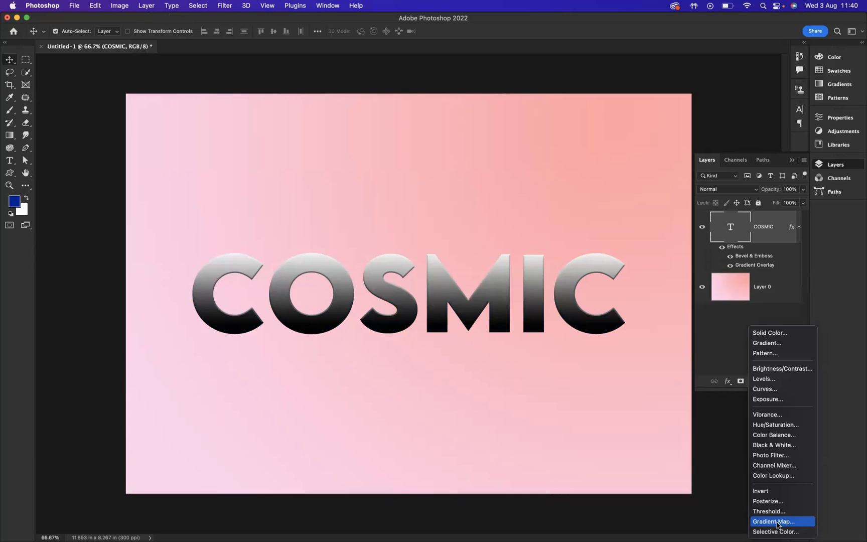
left_click(778, 525)
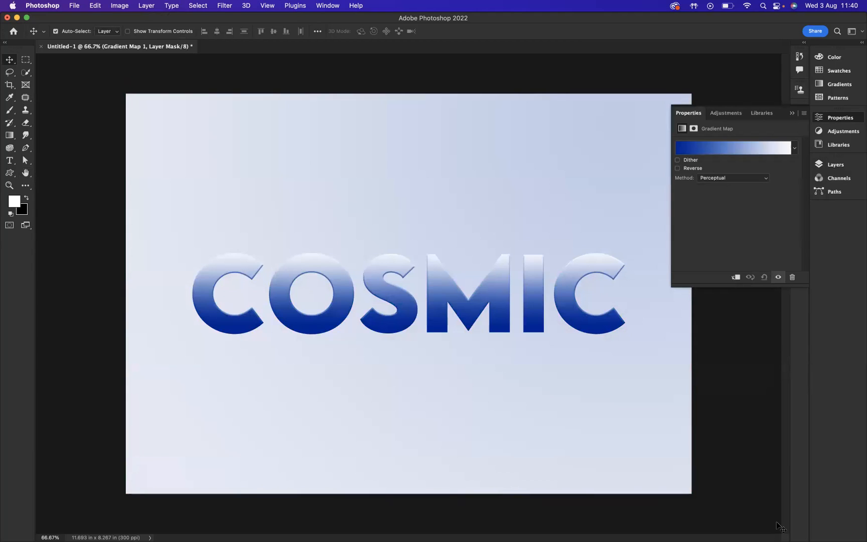
left_click(725, 151)
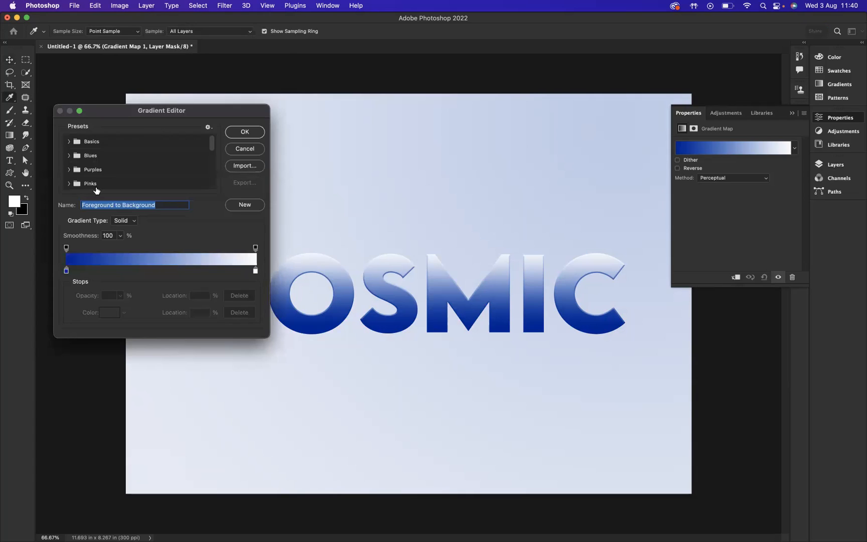
- Try the Blue_04 and Purple_03 gradient presets on the Gradient Map
left_click(69, 155)
left_click(117, 172)
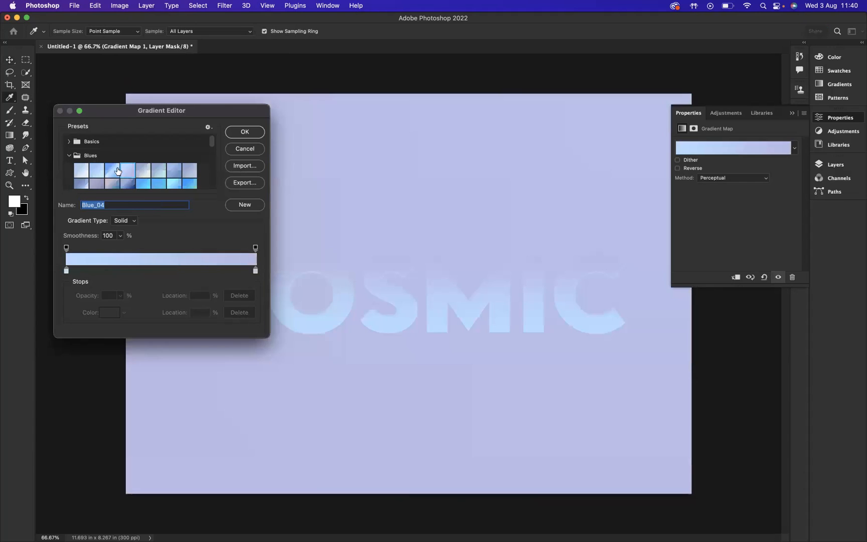
scroll(212, 146, "down", 3)
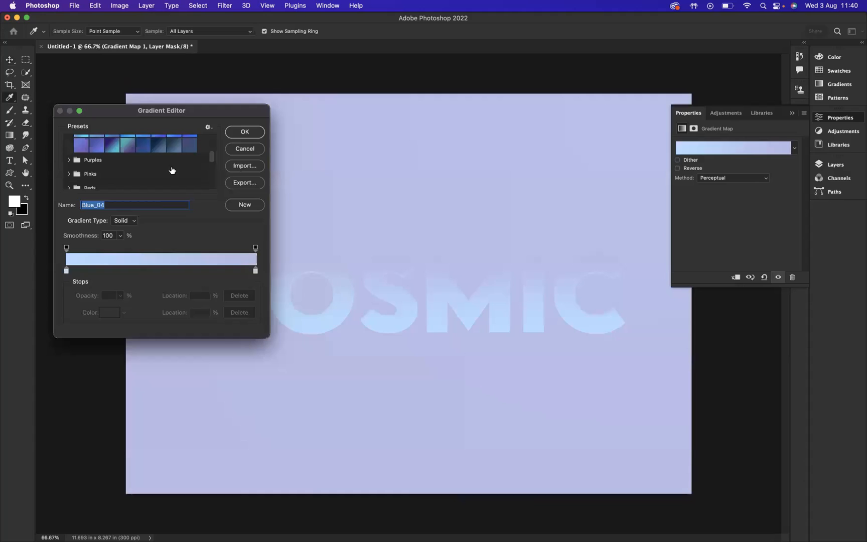
left_click(68, 160)
left_click(112, 174)
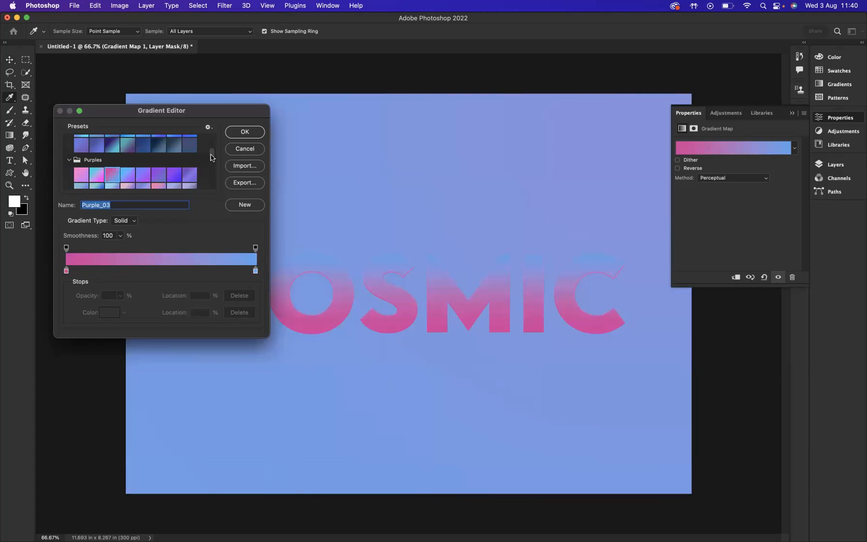
- Apply the multicoloured Custom gradient preset, running from cyan through purple and red to green, to the Gradient Map
left_click_drag(211, 158, 211, 188)
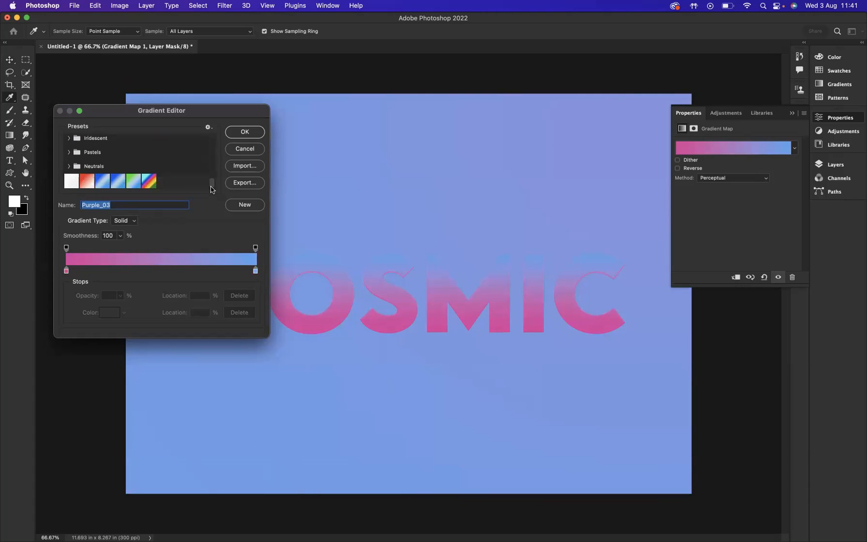
left_click(147, 181)
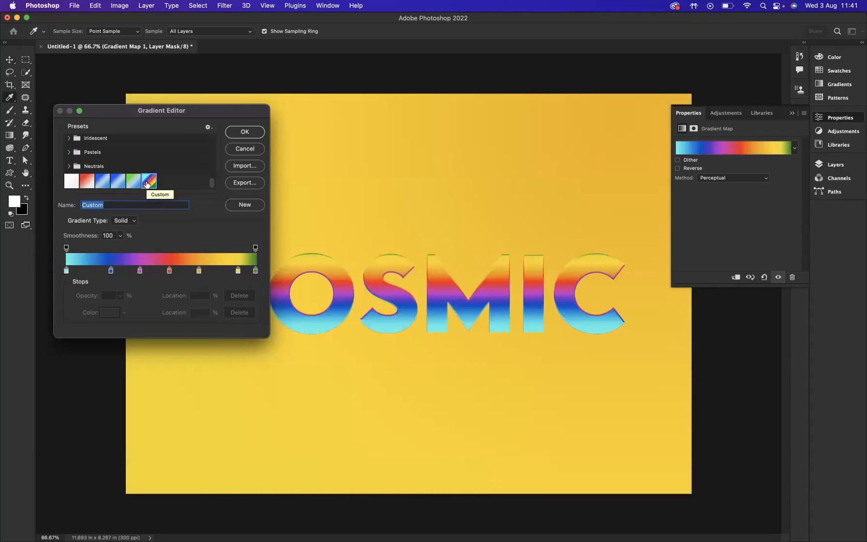
left_click(238, 132)
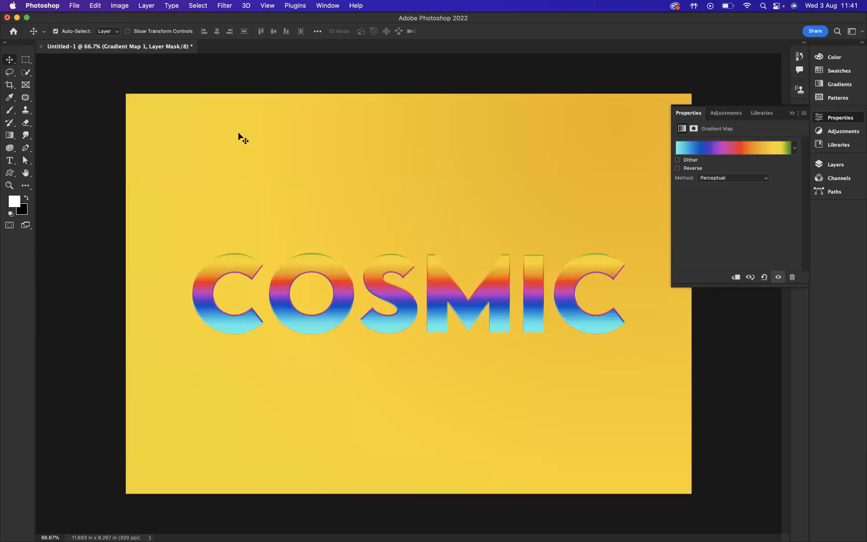
- Reopen the COSMIC layer's Bevel & Emboss settings and set the bevel size to 70 px
left_click(836, 165)
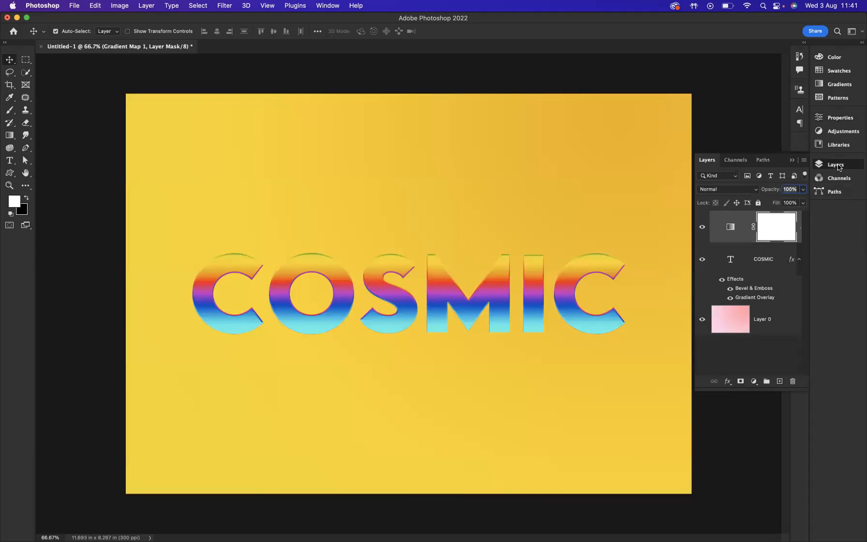
left_click(773, 271)
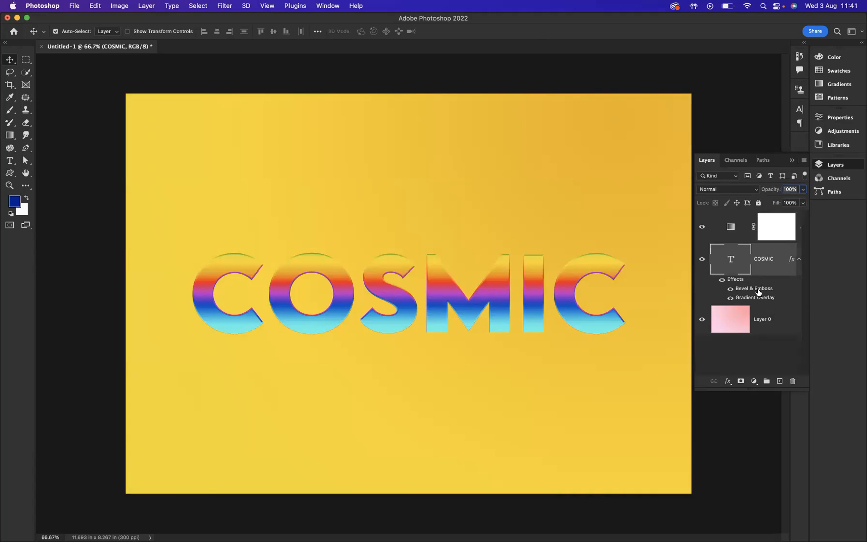
double_click(758, 292)
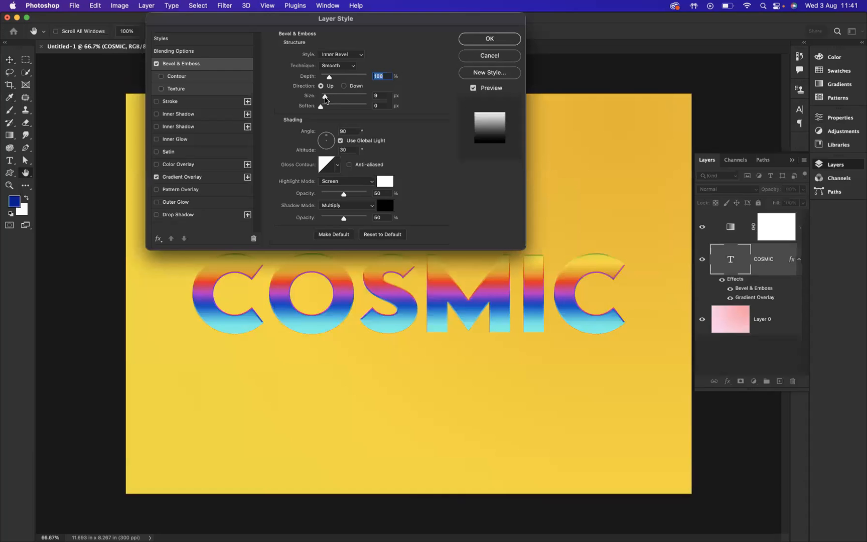
left_click_drag(325, 99, 336, 98)
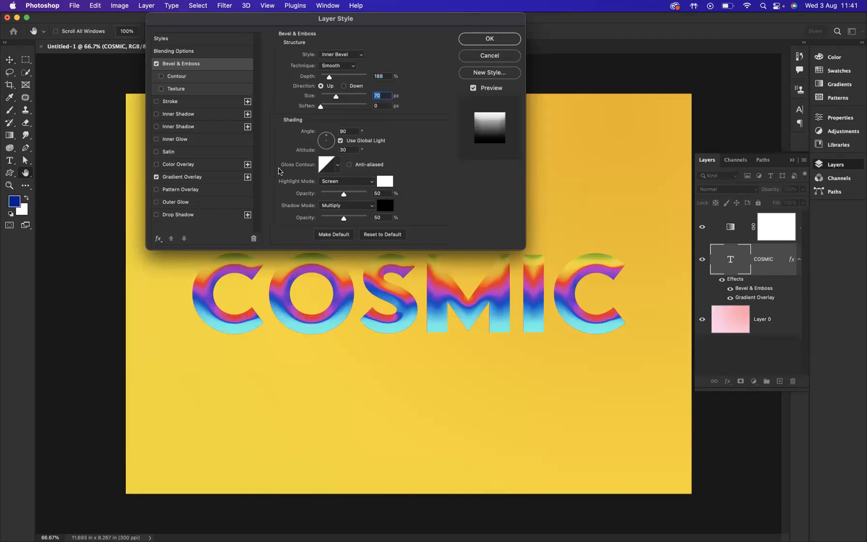
- Compare several gloss contours for the COSMIC bevel and apply the three-peaked contour
left_click(337, 165)
left_click(296, 187)
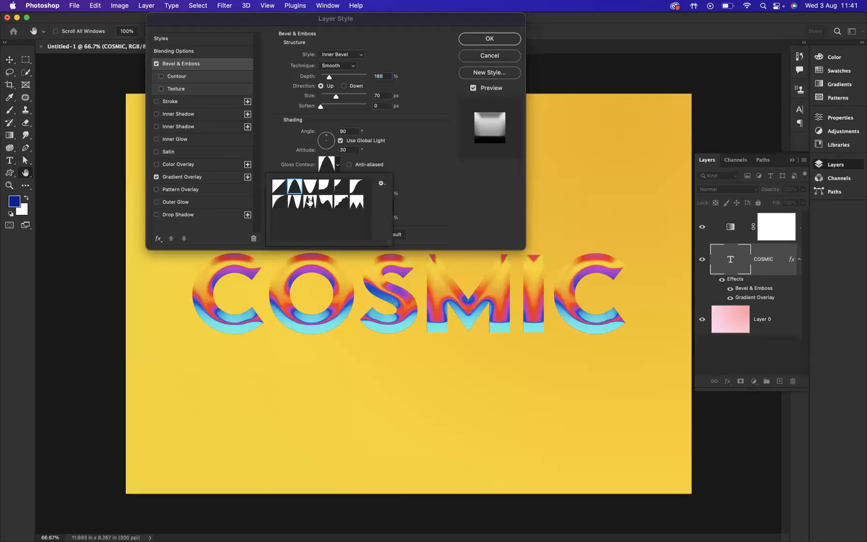
left_click(310, 202)
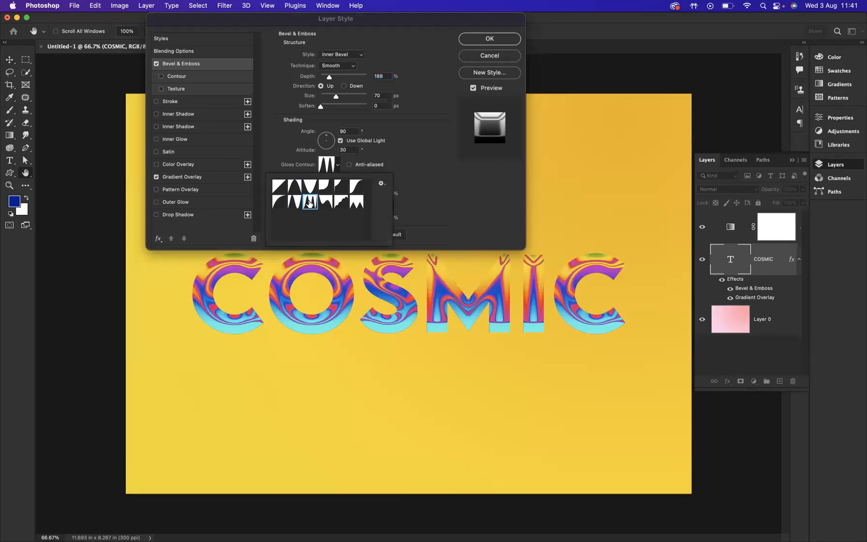
left_click(344, 202)
left_click(357, 203)
left_click(356, 187)
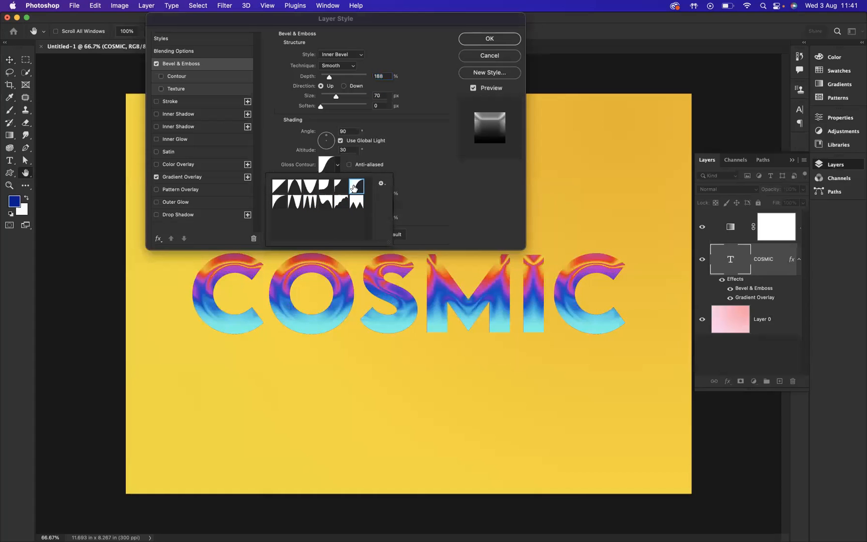
left_click(356, 202)
left_click(310, 202)
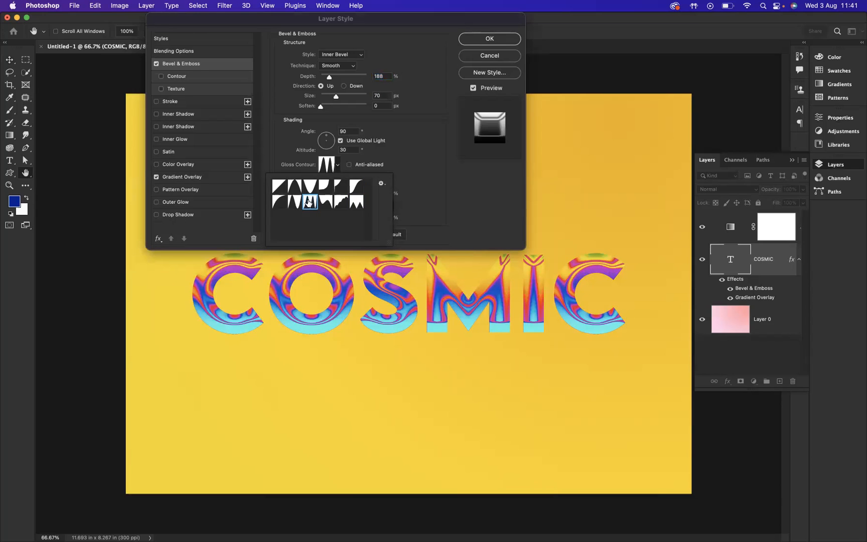
left_click(489, 39)
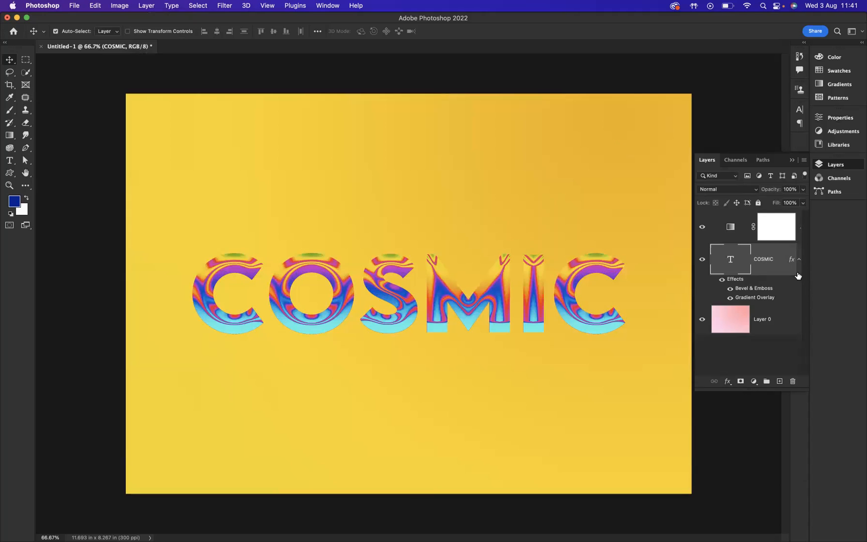
- Convert the COSMIC text layer to a Smart Object and open the Liquify filter on it
right_click(775, 253)
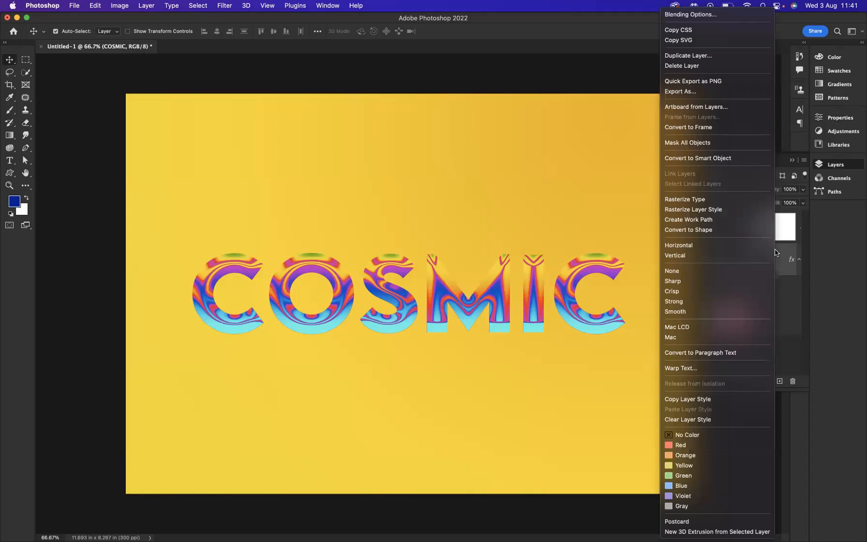
left_click(716, 159)
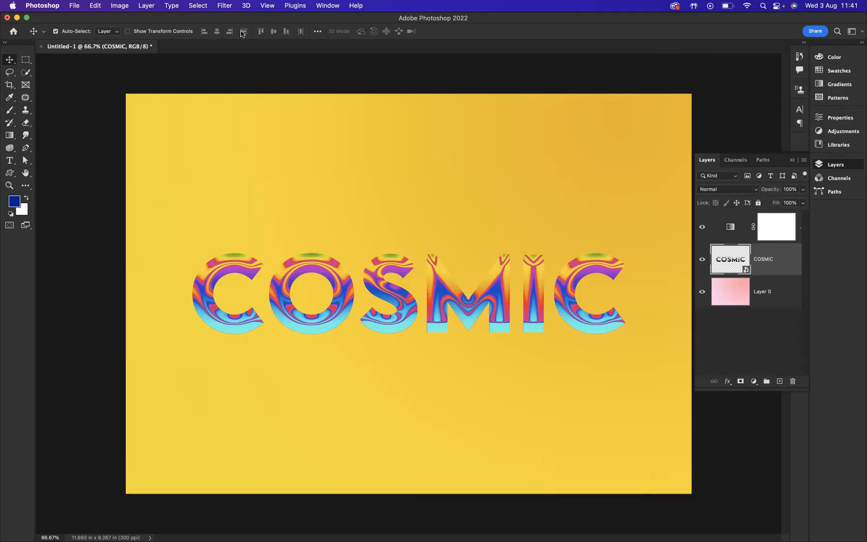
left_click(224, 6)
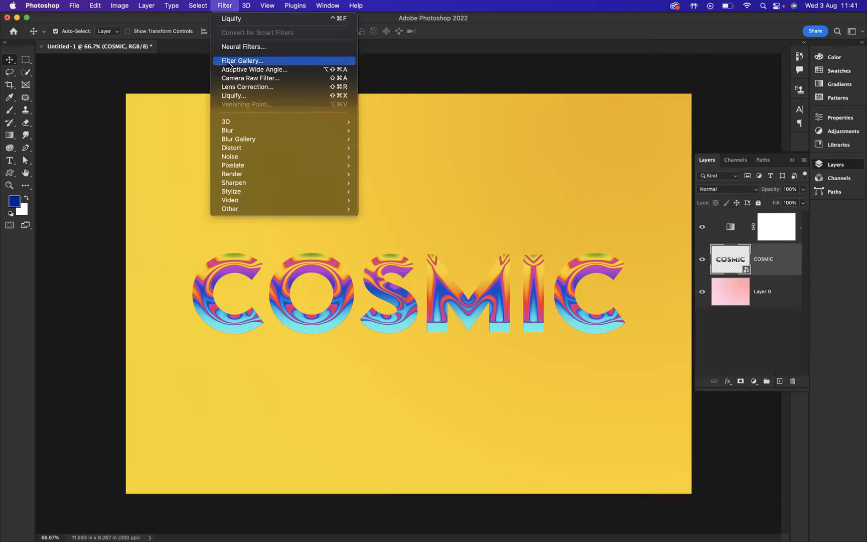
left_click(233, 95)
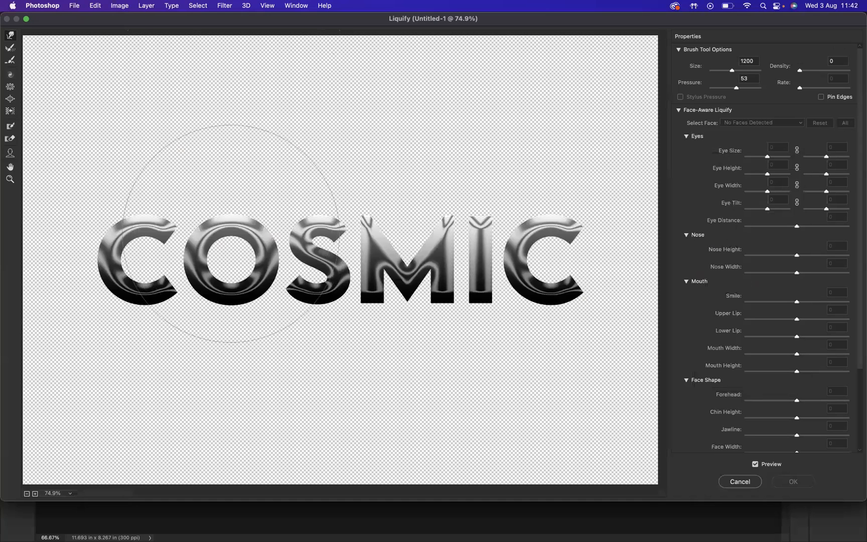
- Warp the COSMIC letters freehand with Liquify, stretching the O upward and the first C, I and last C downward, and apply the filter
left_click_drag(233, 238, 215, 198)
left_click_drag(396, 277, 417, 239)
left_click_drag(507, 281, 518, 324)
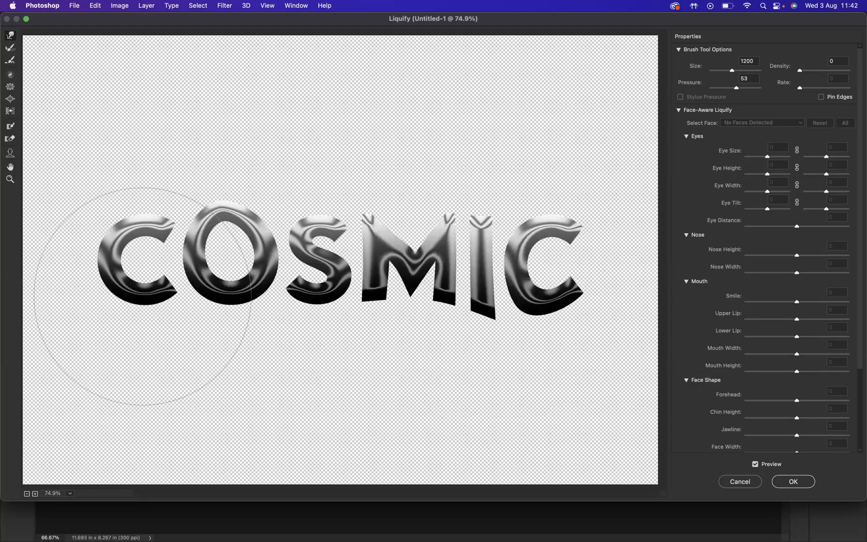
left_click_drag(142, 297, 121, 318)
left_click_drag(451, 194, 476, 182)
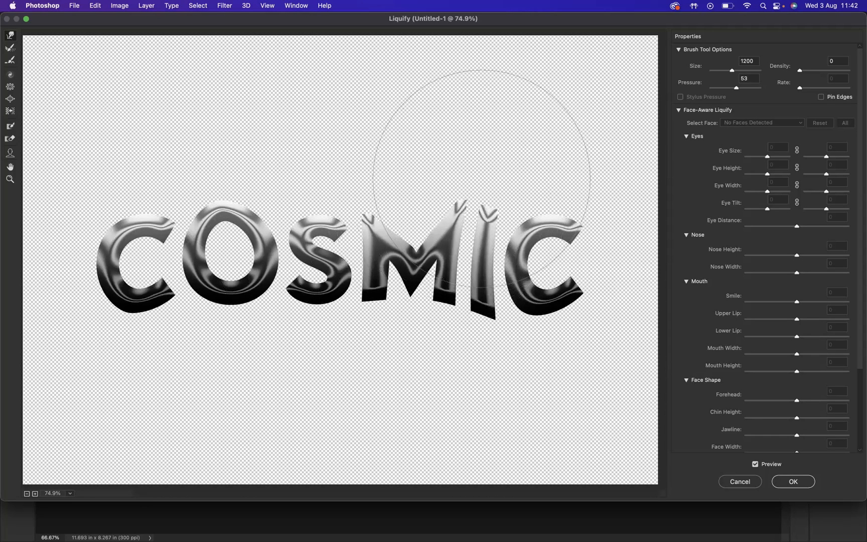
key("super+z")
left_click_drag(374, 234, 386, 218)
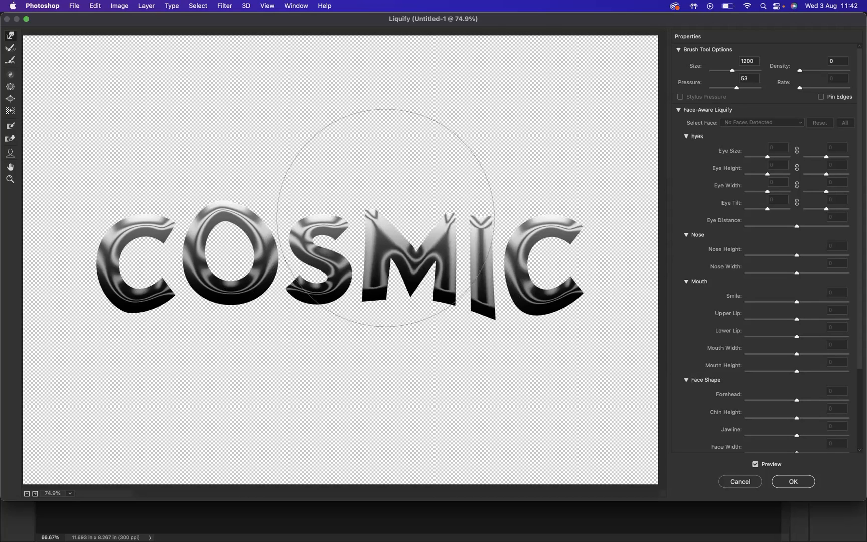
left_click(793, 482)
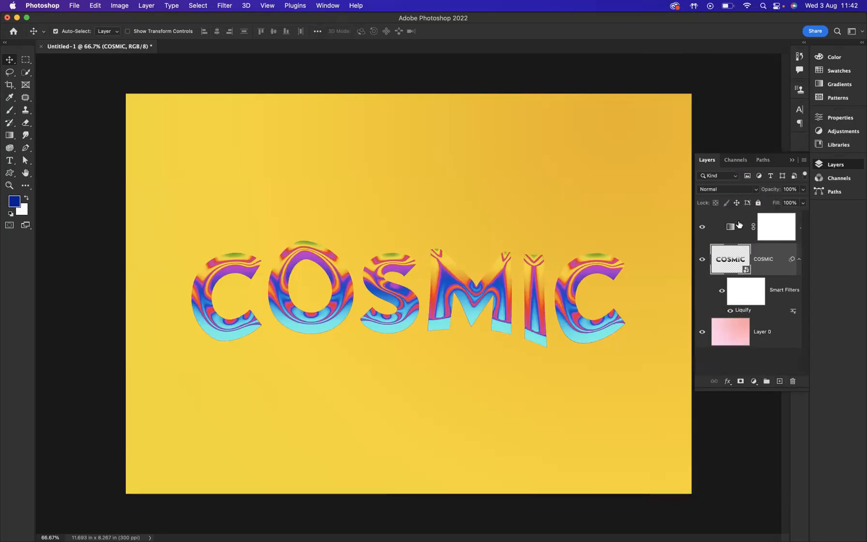
- Clip the Gradient Map adjustment layer to the COSMIC layer so it no longer colours the background
left_click(740, 225)
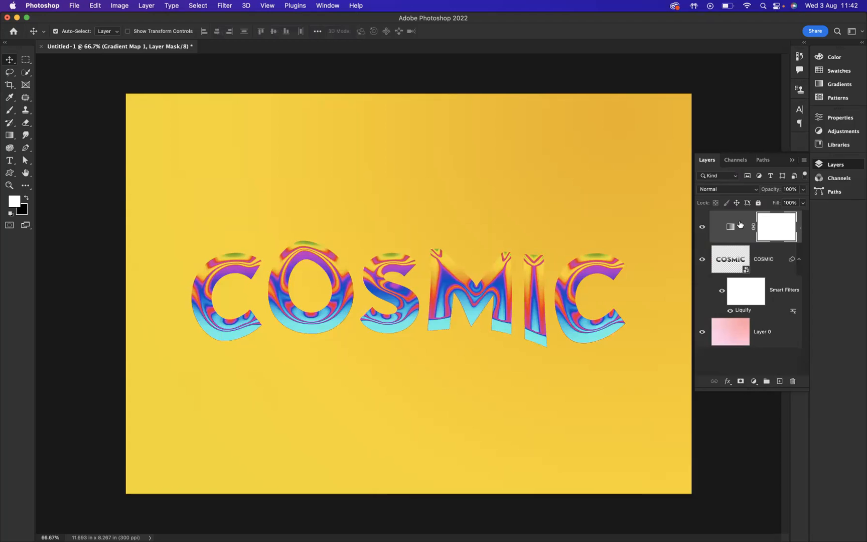
right_click(740, 225)
left_click(798, 218)
right_click(799, 217)
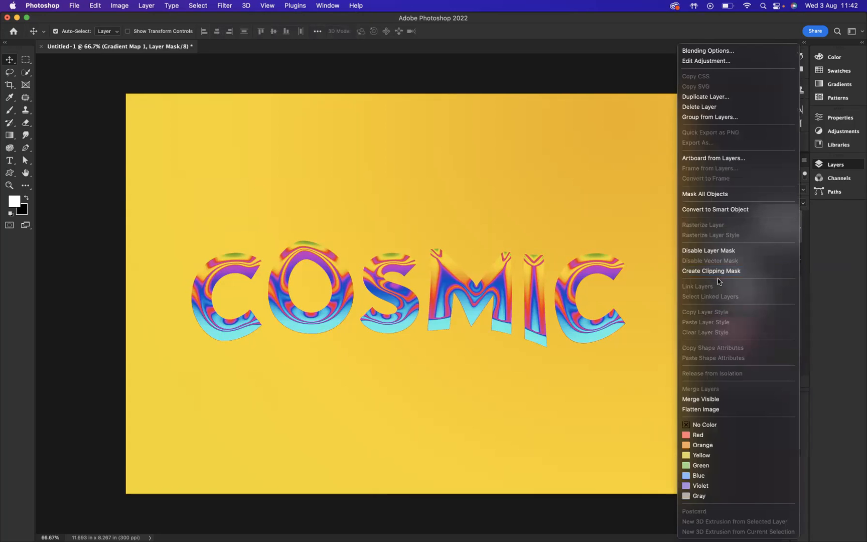
left_click(718, 272)
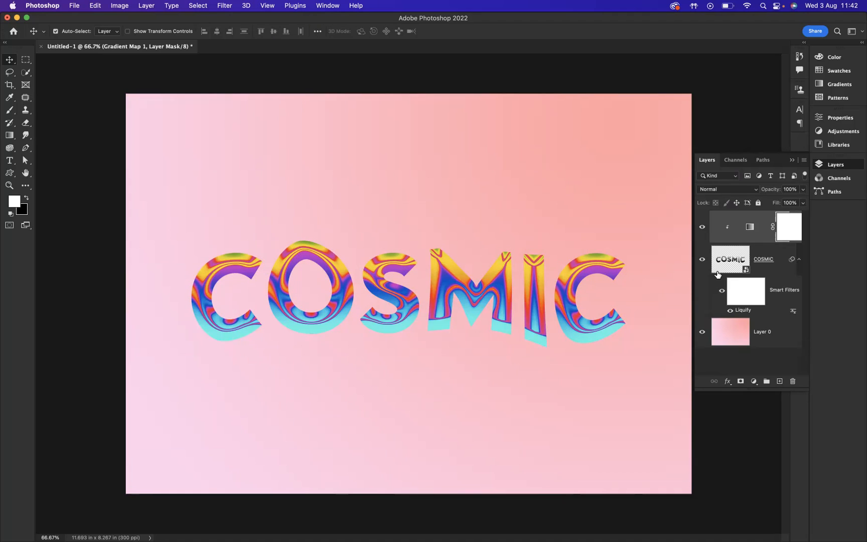
- Add a new layer directly above Layer 0 and ready the Brush tool with the Spatter Bot Tilt brush at 900 px
left_click(780, 333)
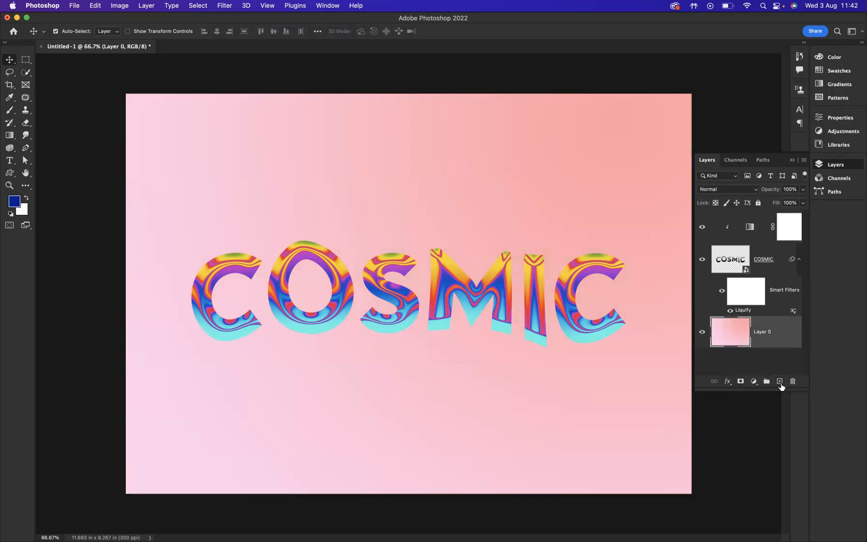
left_click(780, 383)
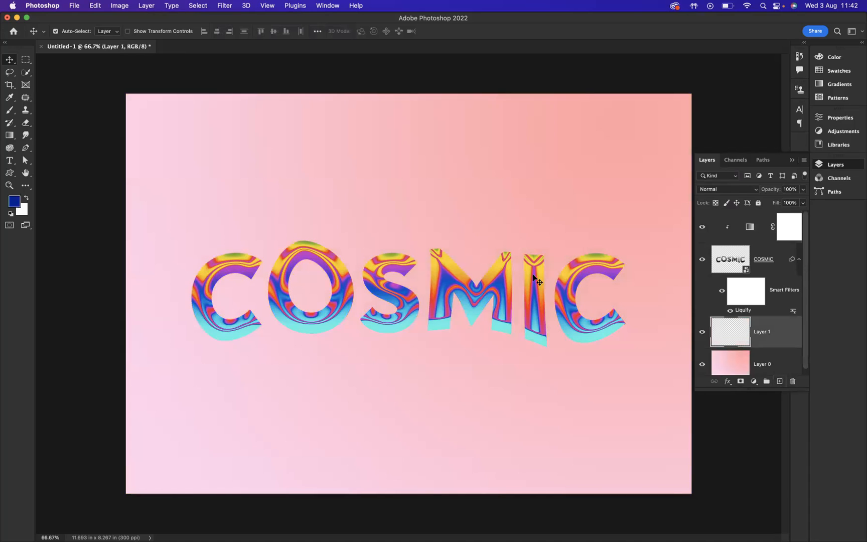
left_click(11, 114)
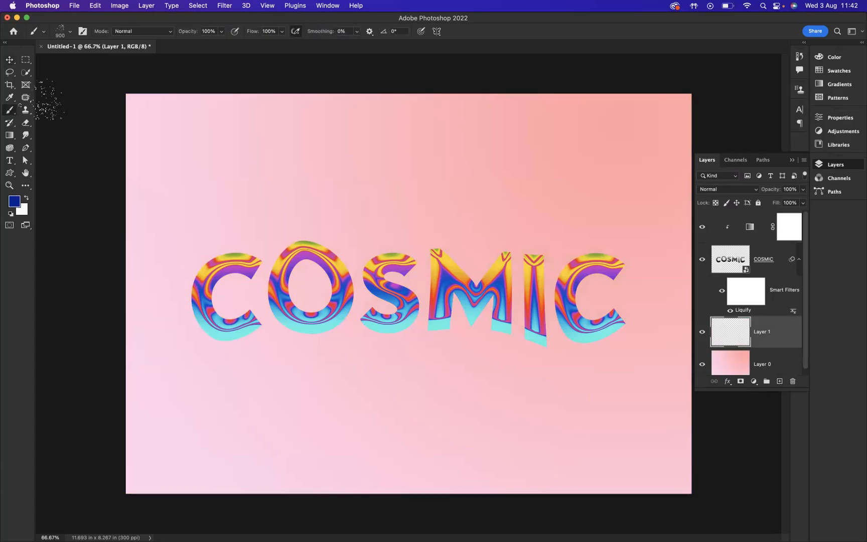
left_click(70, 31)
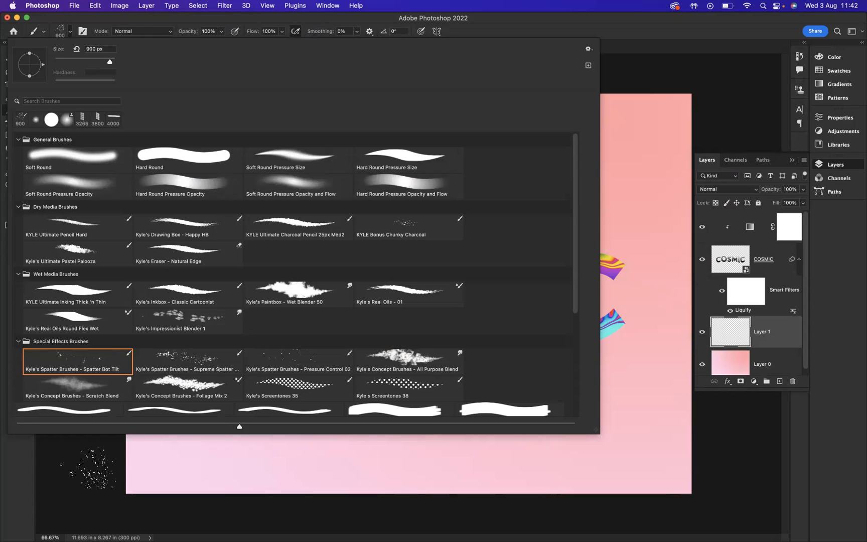
left_click(90, 464)
- Scatter dark blue paint spatters across the pink background above and below the COSMIC lettering on the new layer
left_click(294, 391)
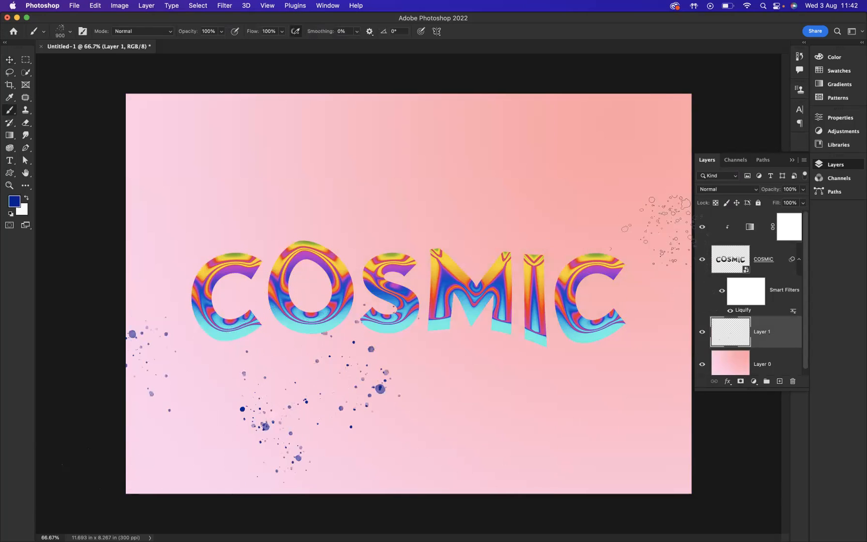
left_click_drag(581, 165, 602, 271)
left_click(557, 383)
left_click(293, 159)
left_click(241, 211)
left_click(482, 161)
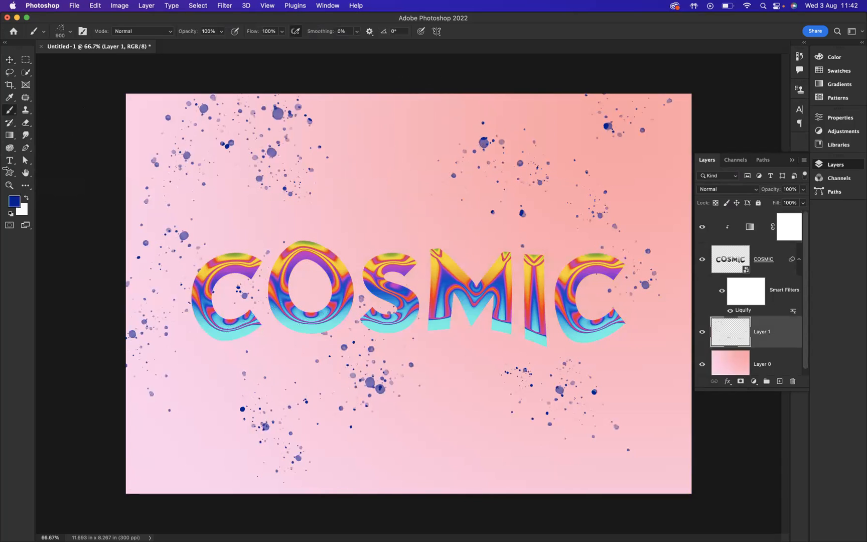
left_click(266, 132)
left_click(353, 183)
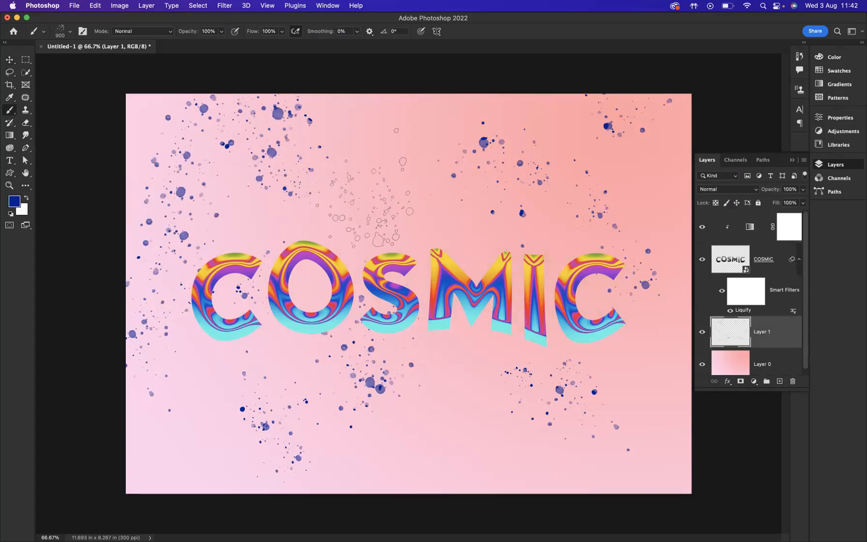
left_click(549, 399)
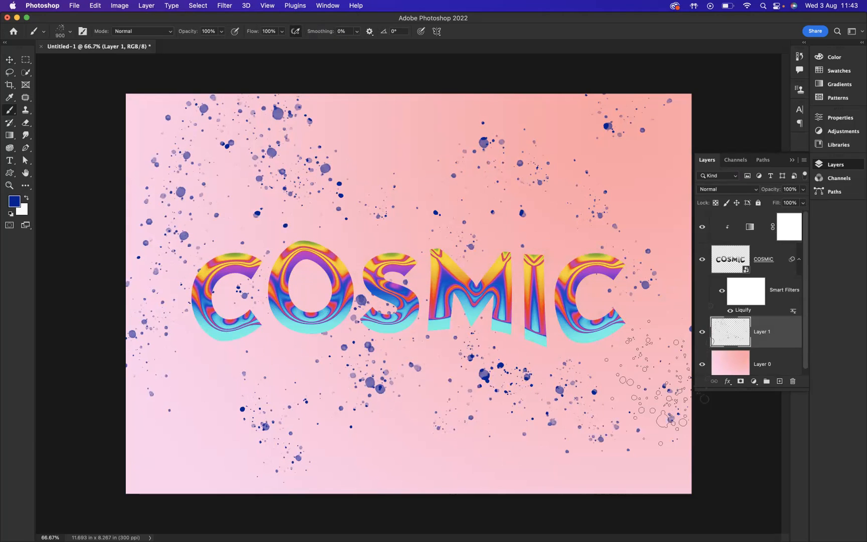
- Show the artwork full screen, fitted to the display, and add more blue spatters above and around the last C
key("f")
key("f")
key("super+0")
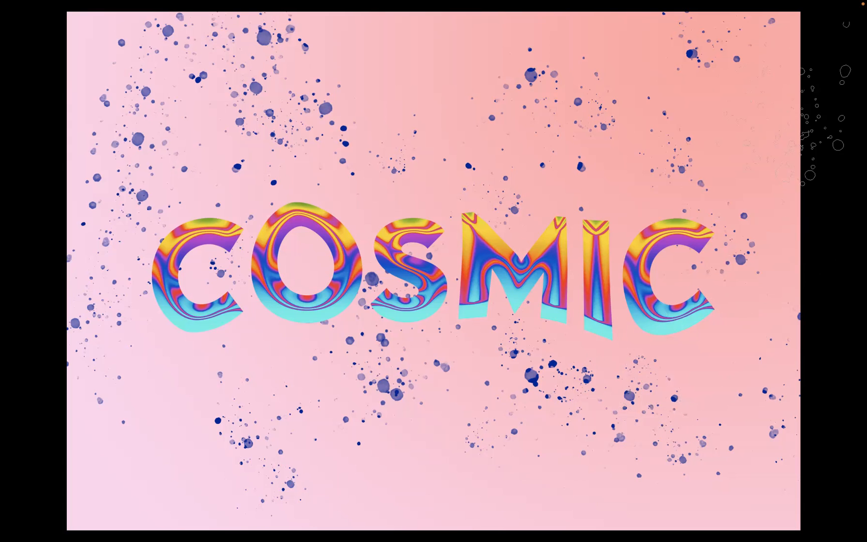
left_click(678, 84)
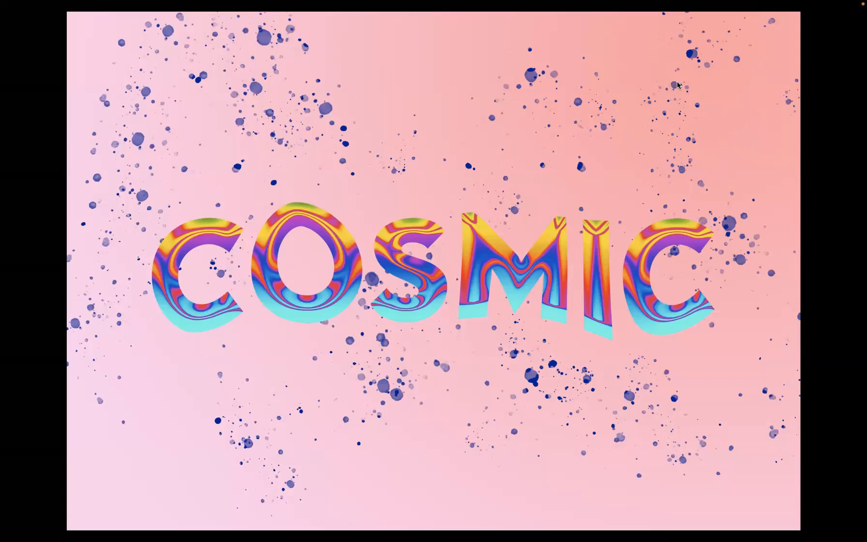